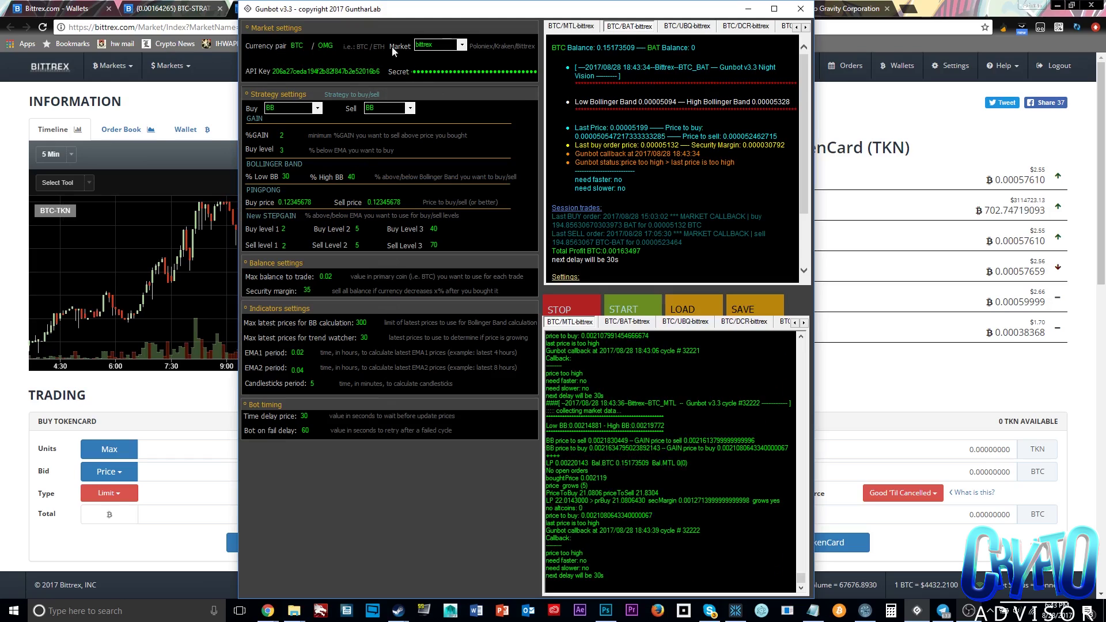
- Show the BTC/UBQ-bittrex settings and log in Gunbot, then bring the Bittrex TokenCard page forward
{"action": "left_click", "coordinate": [702, 326]}
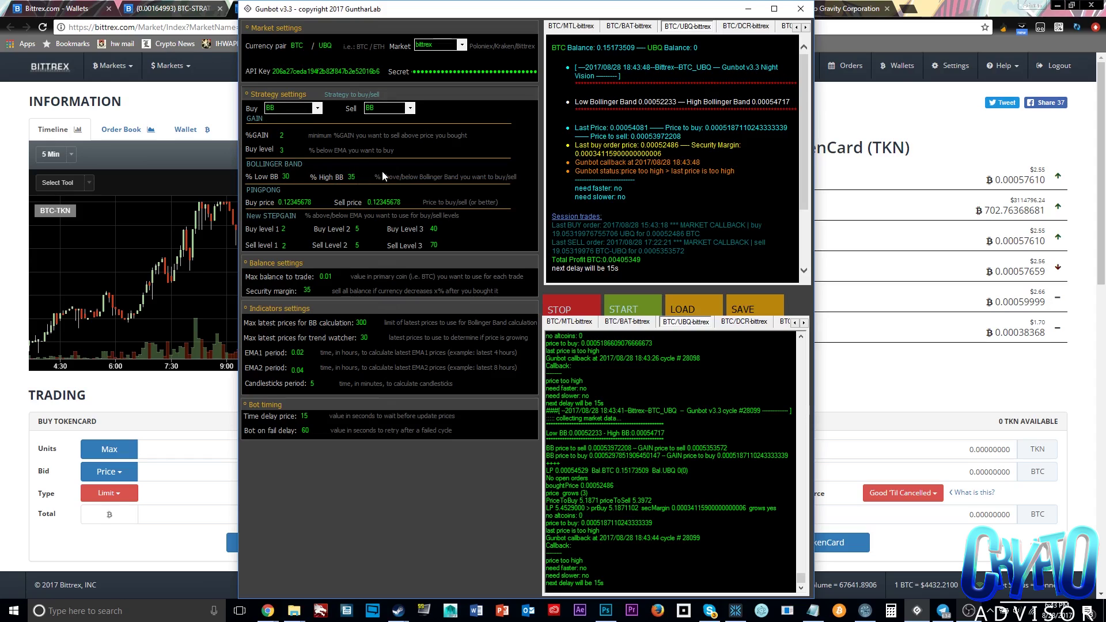
{"action": "left_click", "coordinate": [852, 233]}
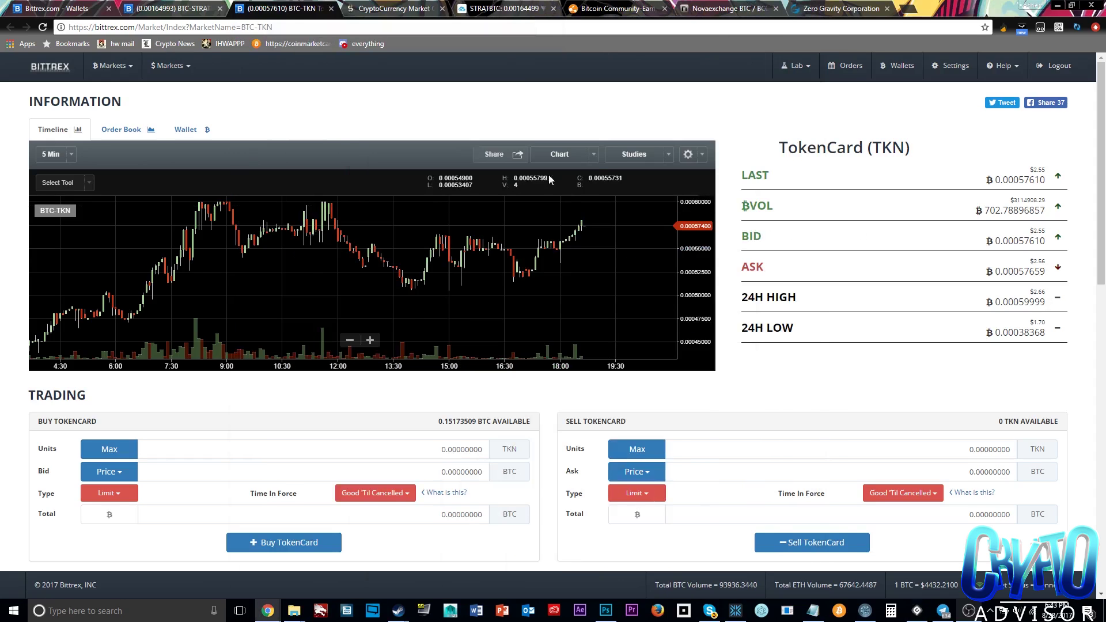
- Add a Bollinger Bands study with Period 50 to the BTC-TKN chart
{"action": "left_click", "coordinate": [593, 156]}
{"action": "left_click", "coordinate": [633, 154]}
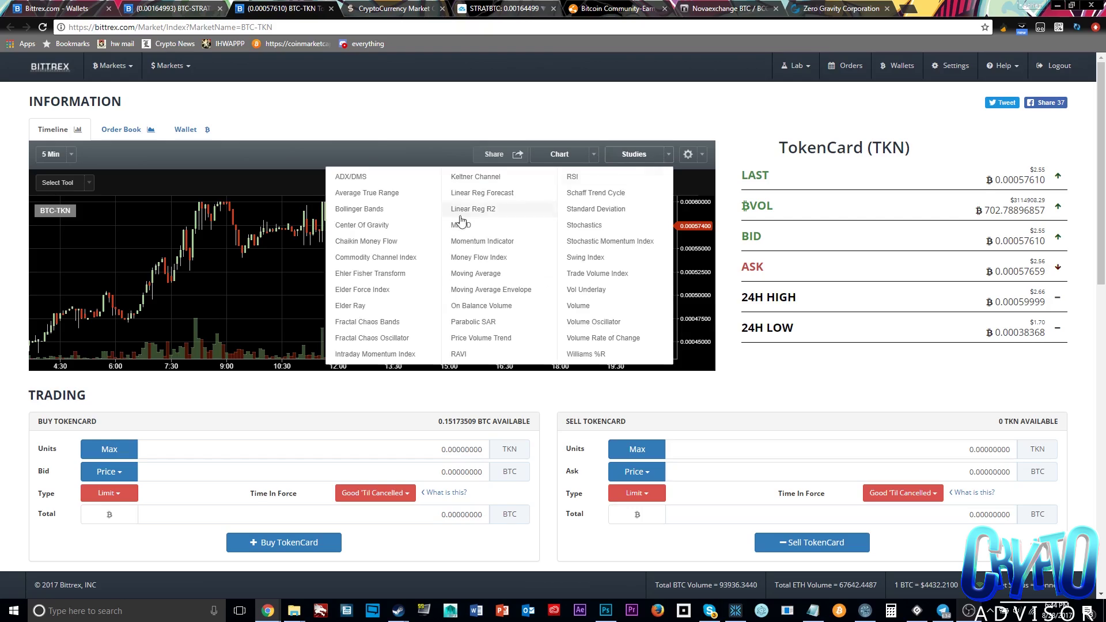
{"action": "left_click", "coordinate": [371, 211]}
{"action": "left_click_drag", "start_coordinate": [399, 280], "coordinate": [339, 272]}
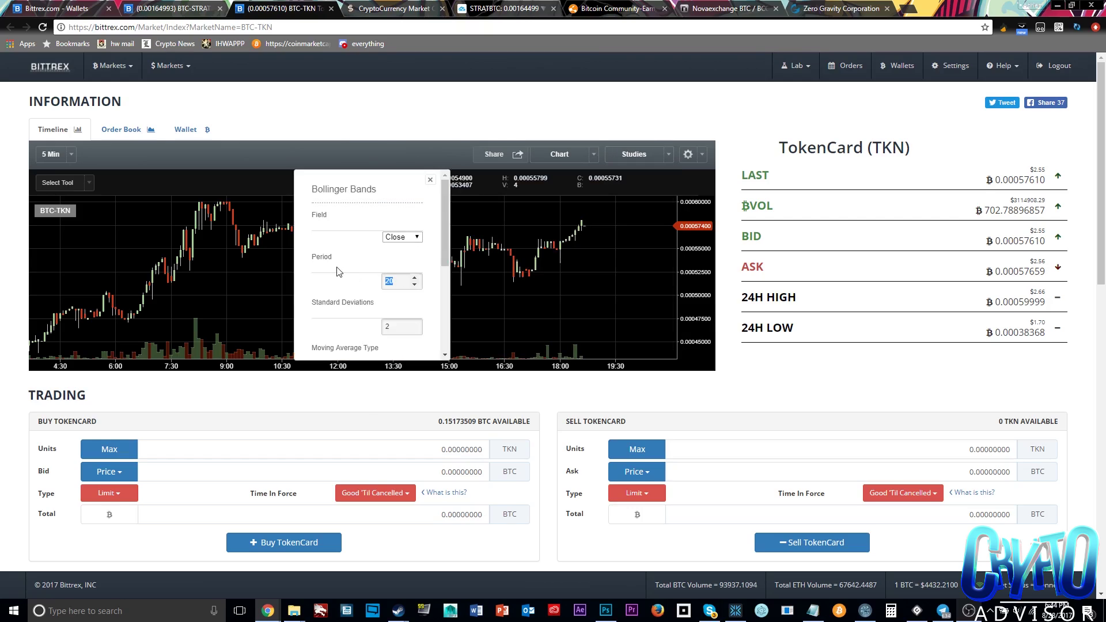
{"action": "type", "text": "50"}
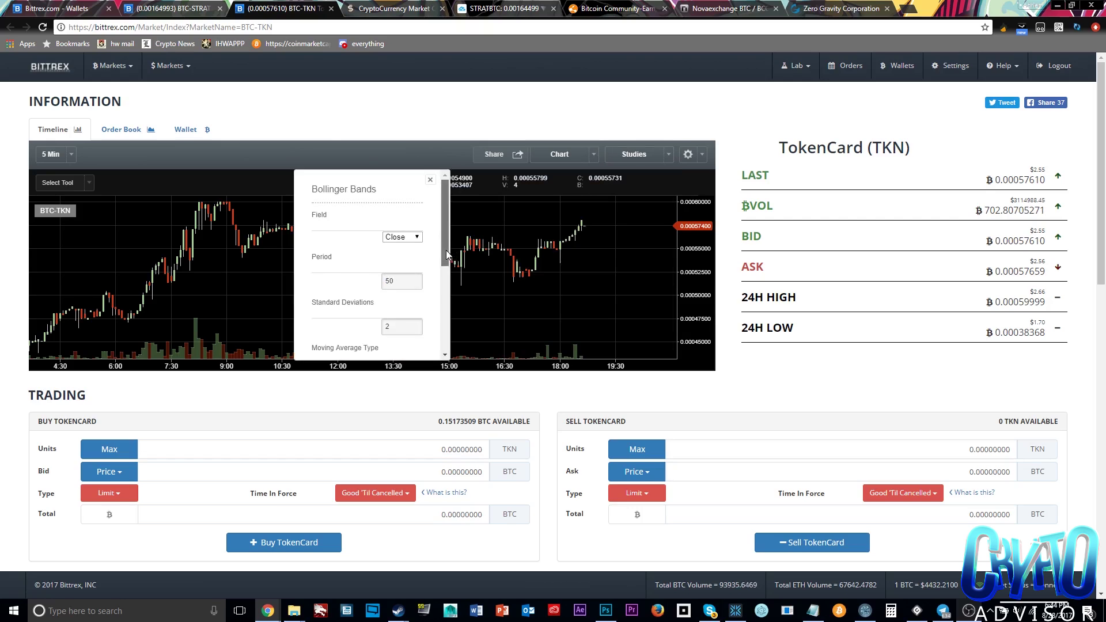
{"action": "left_click_drag", "start_coordinate": [445, 264], "coordinate": [444, 349]}
{"action": "left_click", "coordinate": [328, 341]}
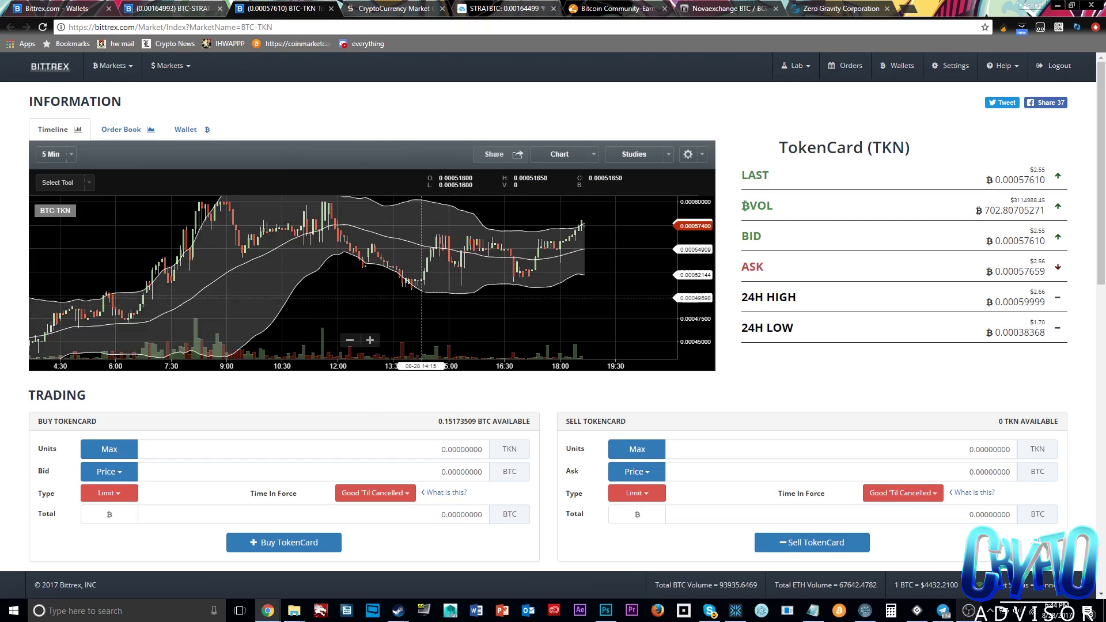
- Pan and zoom the chart to show earlier candles, then return to the Gunbot window
{"action": "scroll", "coordinate": [503, 278], "scroll_direction": "down", "scroll_amount": 3}
{"action": "left_click_drag", "start_coordinate": [503, 278], "coordinate": [552, 278]}
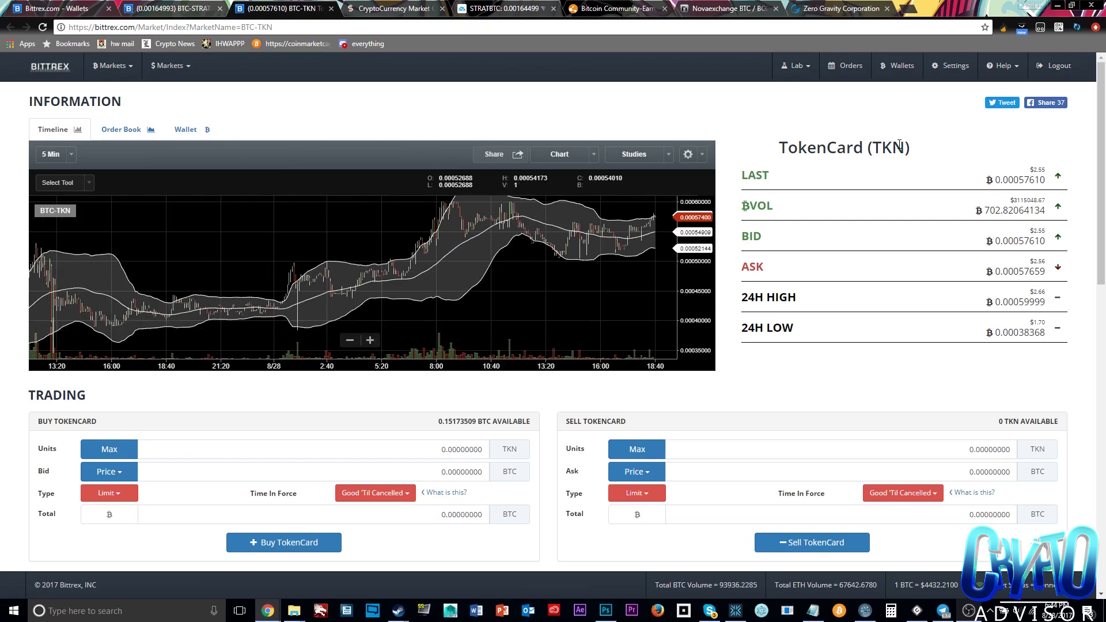
{"action": "scroll", "coordinate": [434, 244], "scroll_direction": "up", "scroll_amount": 5}
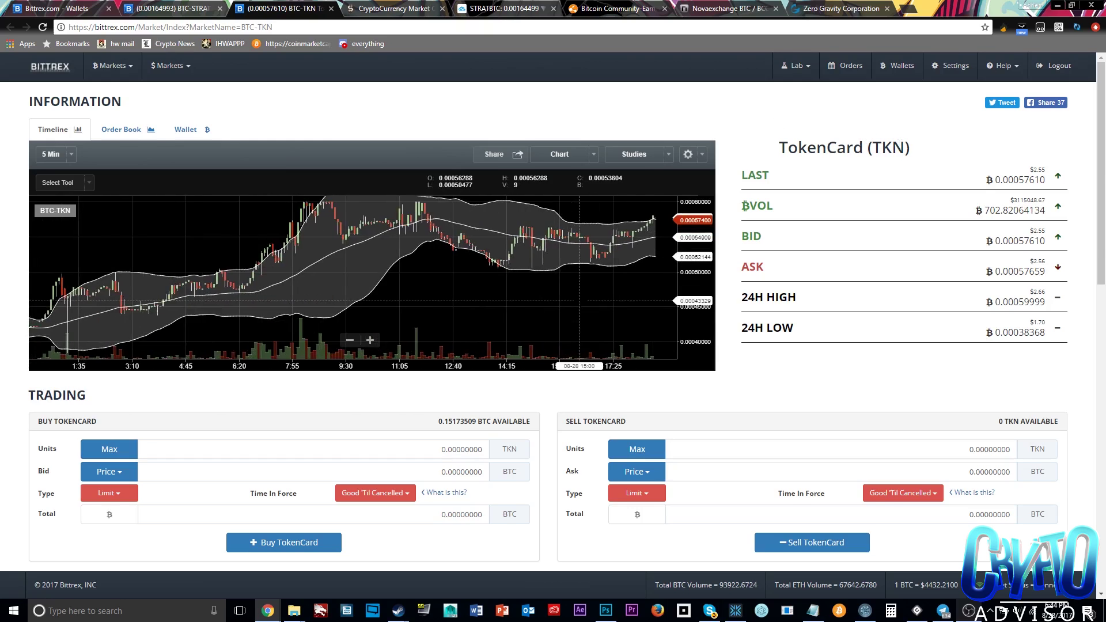
{"action": "scroll", "coordinate": [519, 254], "scroll_direction": "down", "scroll_amount": 3}
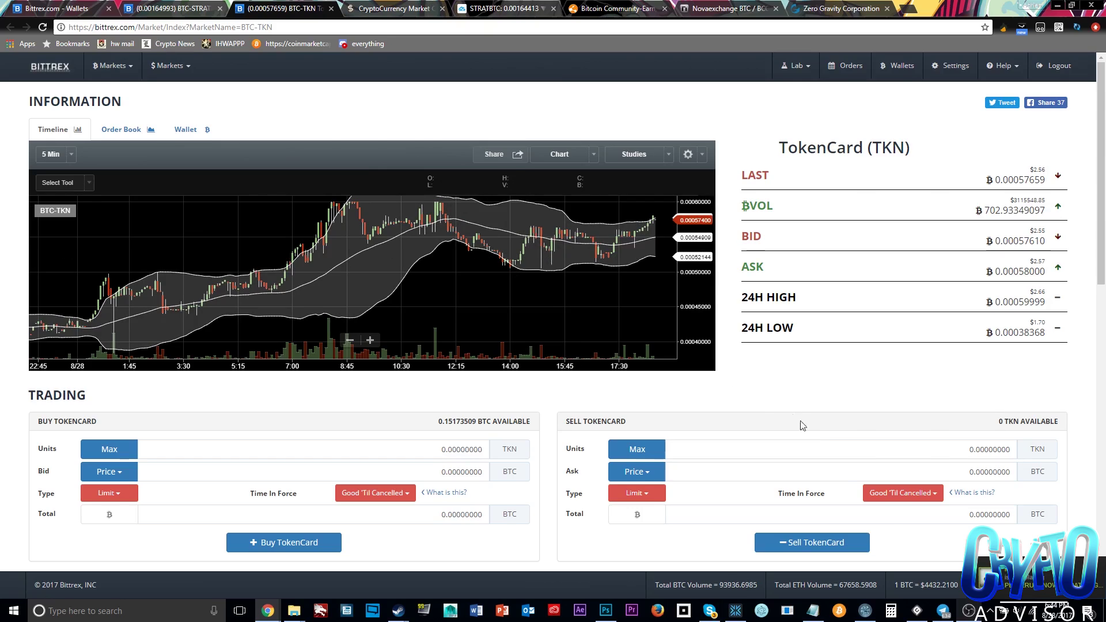
{"action": "left_click", "coordinate": [912, 616]}
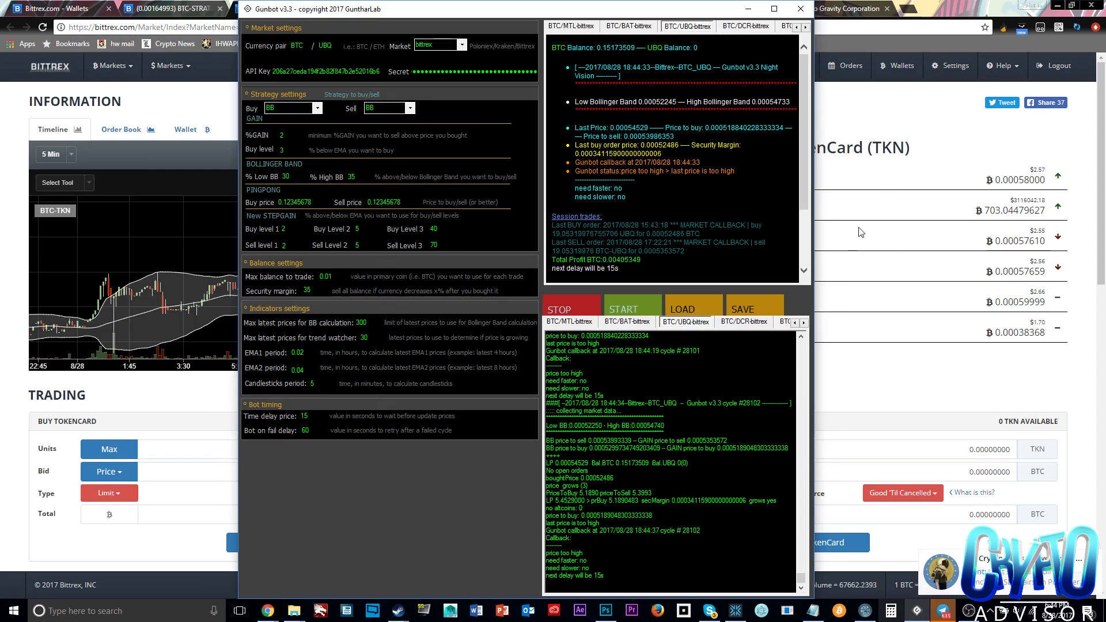
- Check Gunbot's % Low BB value of 30 against the chart, then return to the Bittrex chart page
{"action": "key", "text": "alt+Tab"}
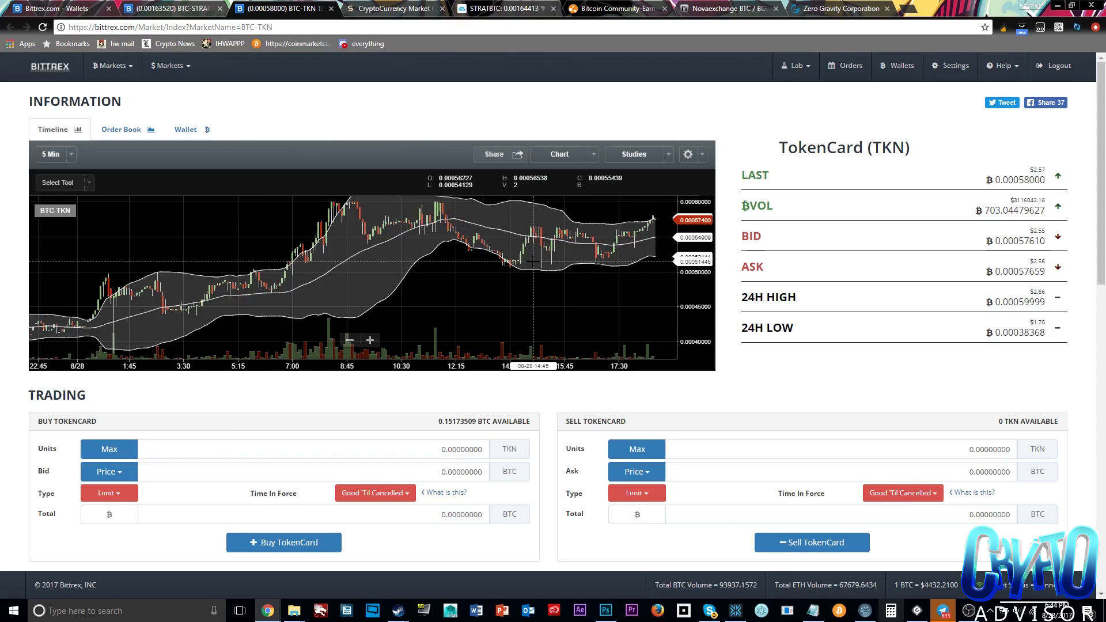
{"action": "left_click", "coordinate": [917, 611]}
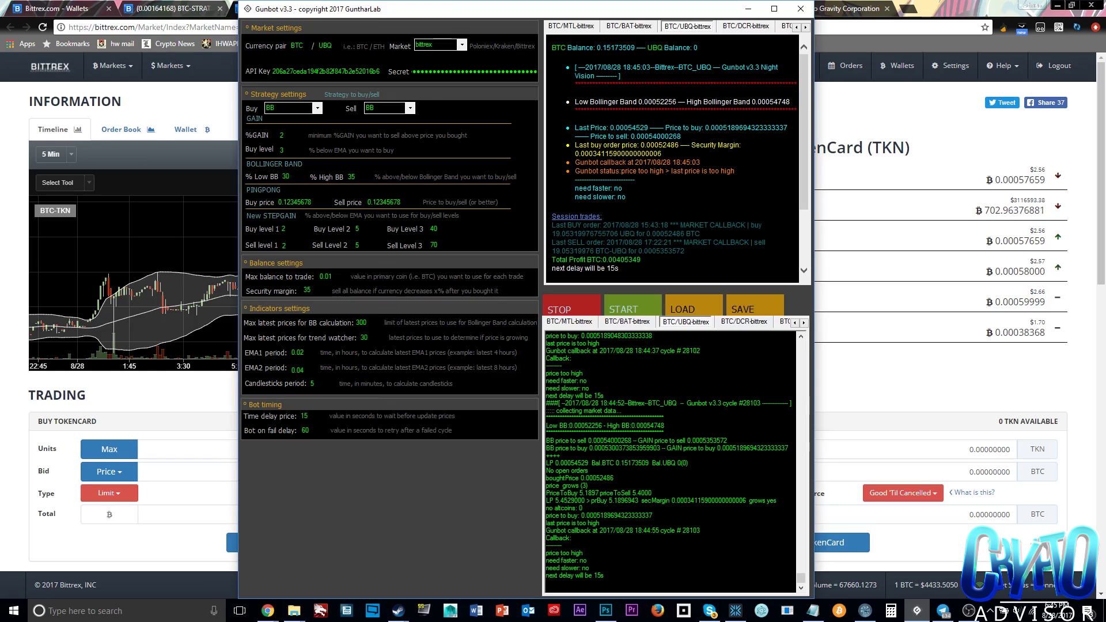
{"action": "double_click", "coordinate": [286, 176]}
{"action": "left_click", "coordinate": [831, 223]}
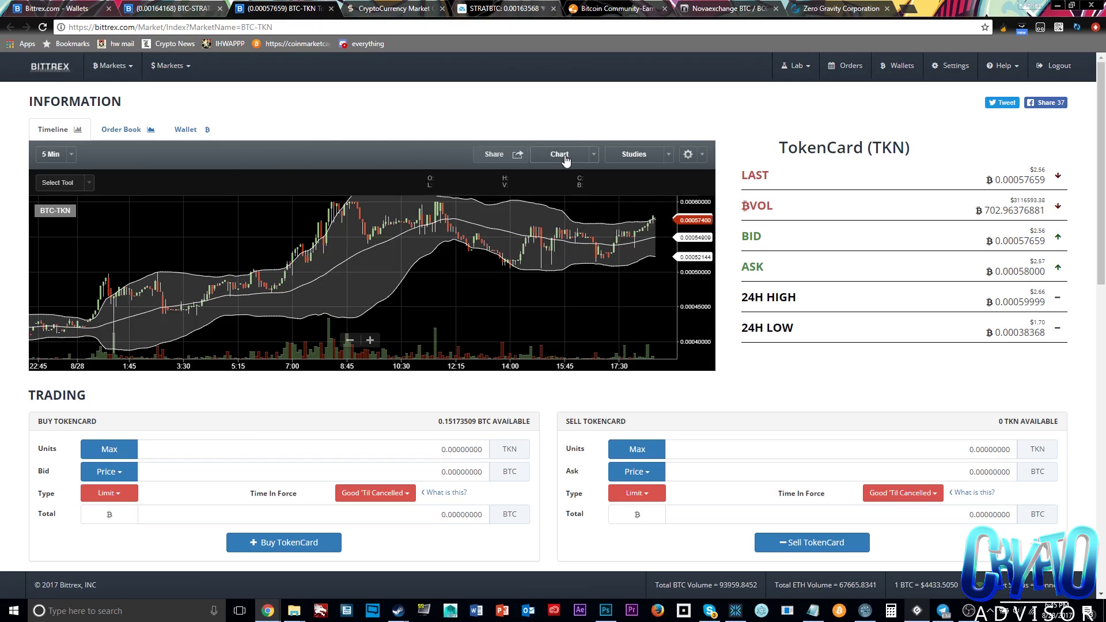
- Restore the Gunbot window over the Bittrex BTC-TKN page
{"action": "left_click", "coordinate": [917, 611]}
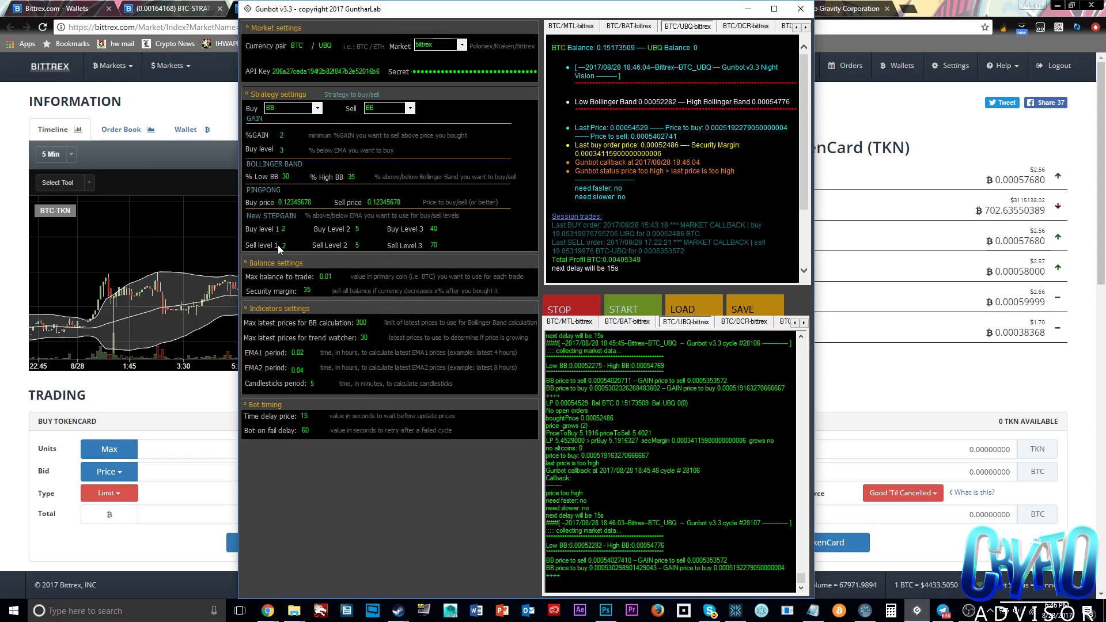
- Review Gunbot's Sell Level 2 value of 5, entering 570, then switch back to the Bittrex chart
{"action": "left_click", "coordinate": [880, 225]}
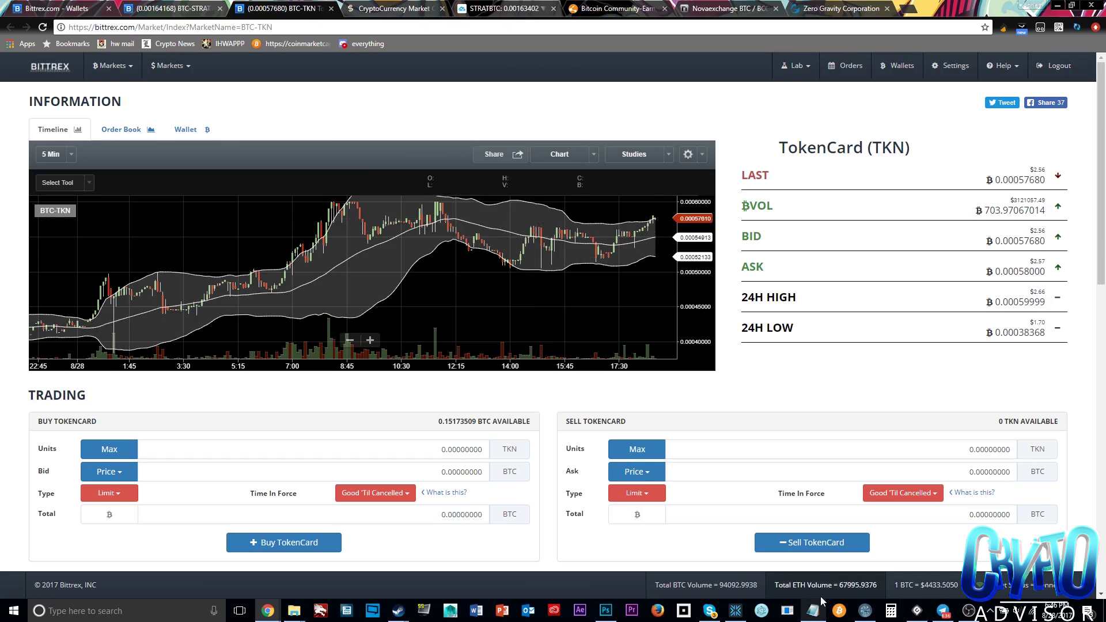
{"action": "left_click", "coordinate": [925, 614]}
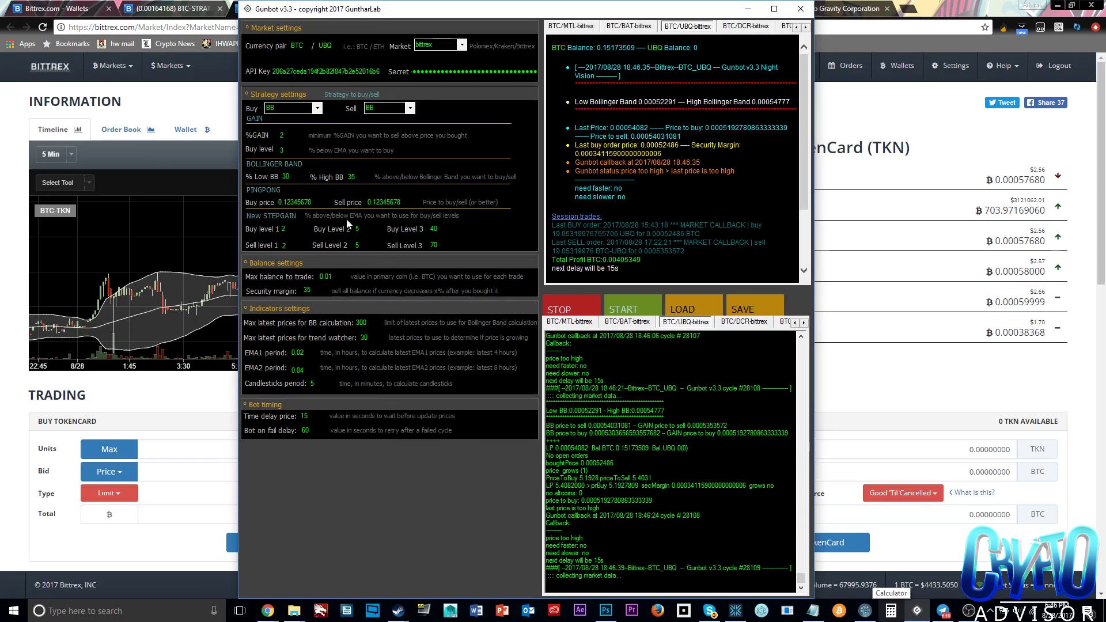
{"action": "double_click", "coordinate": [357, 245]}
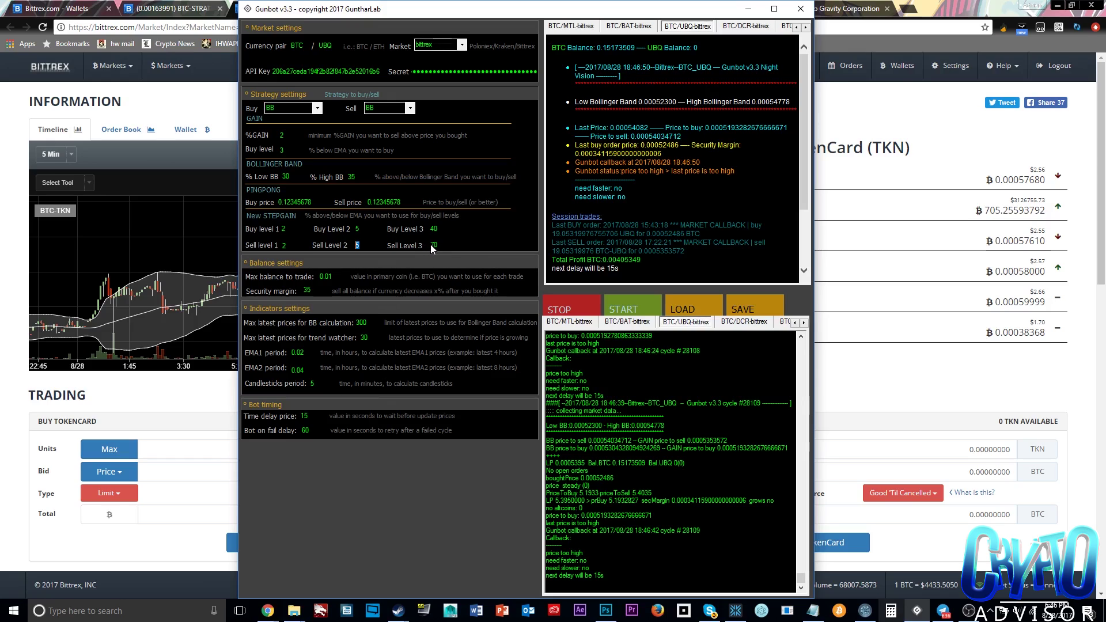
{"action": "type", "text": "5"}
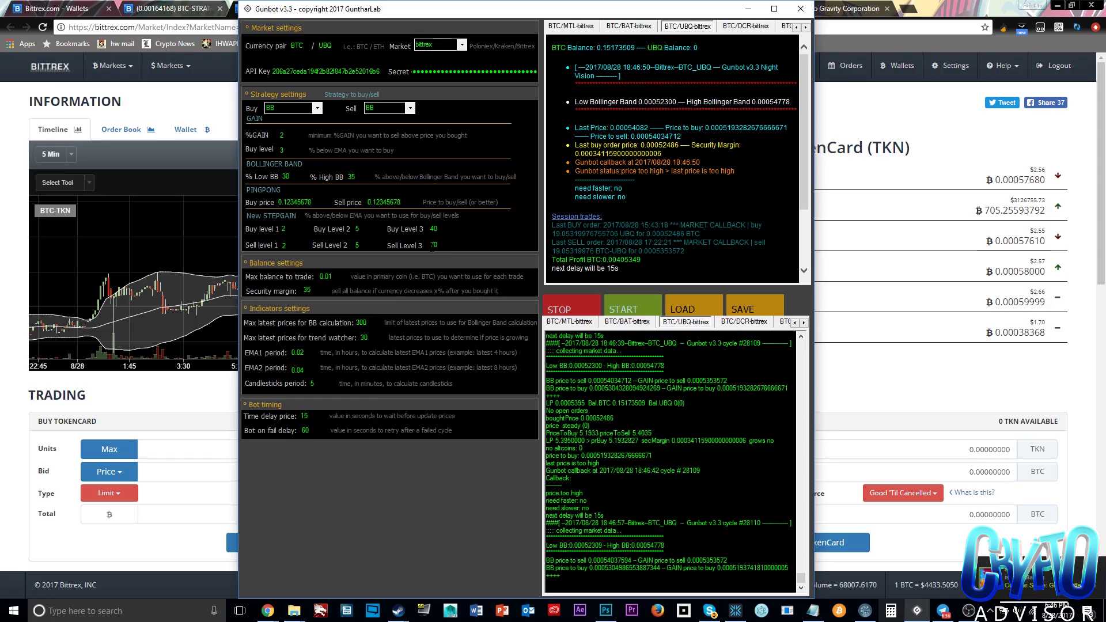
{"action": "type", "text": "70"}
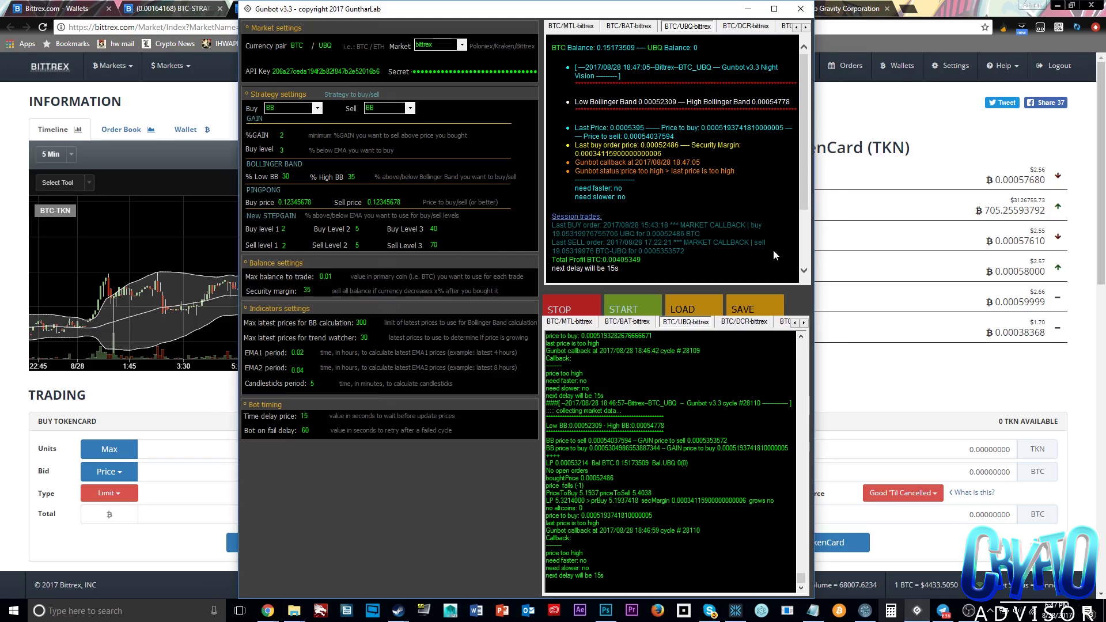
{"action": "key", "text": "alt+Tab"}
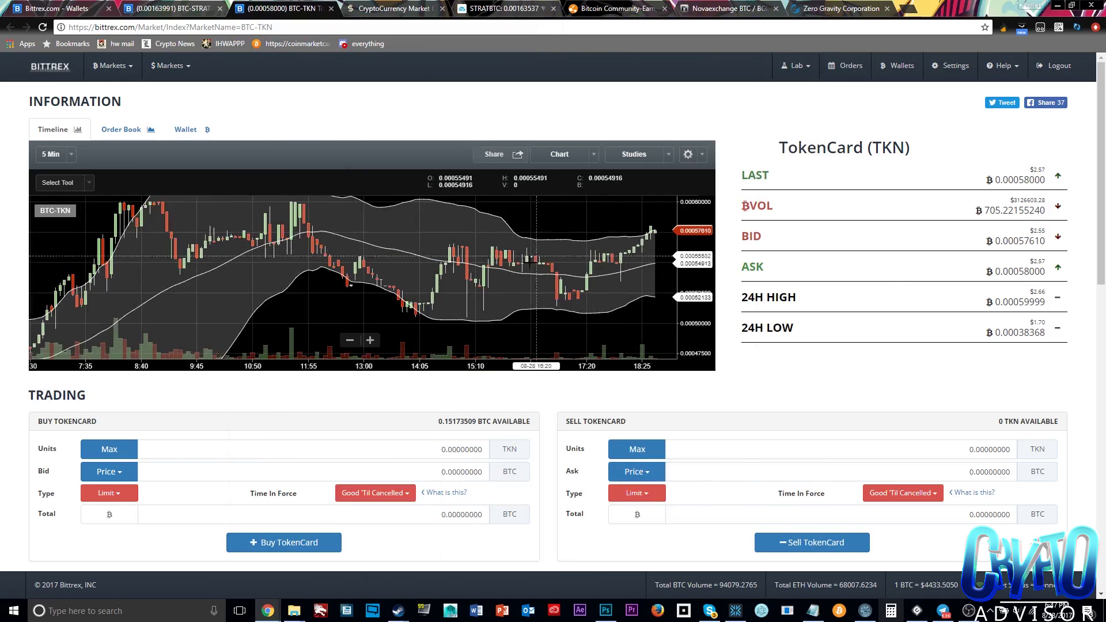
- Zoom into the recent BTC-TKN candles against the bands, then bring Gunbot back in front
{"action": "scroll", "coordinate": [529, 262], "scroll_direction": "up", "scroll_amount": 5}
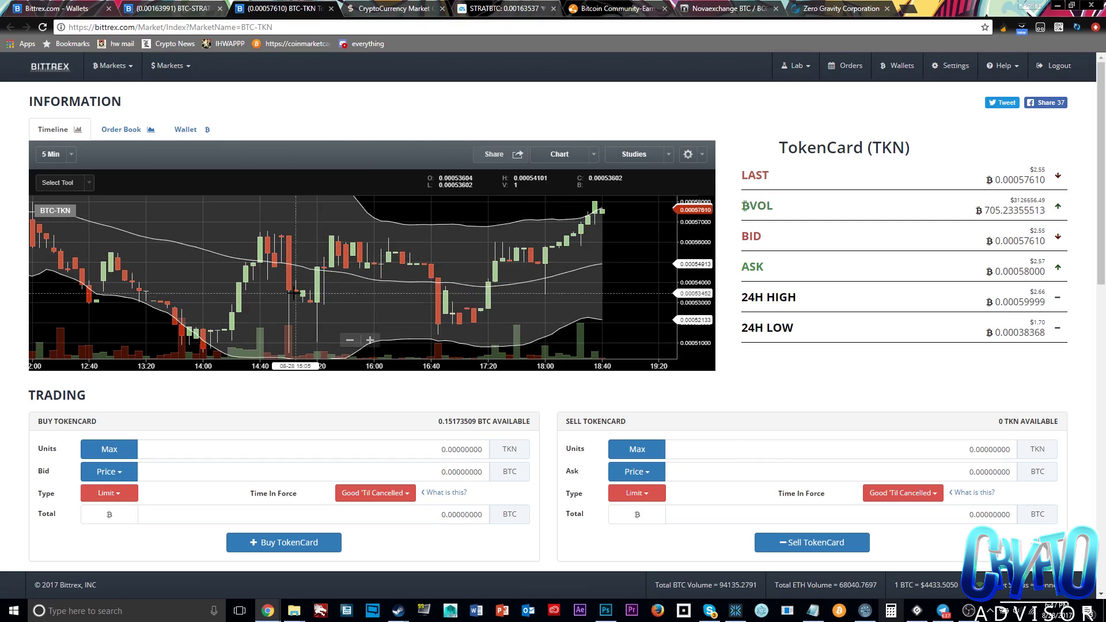
{"action": "left_click", "coordinate": [917, 610]}
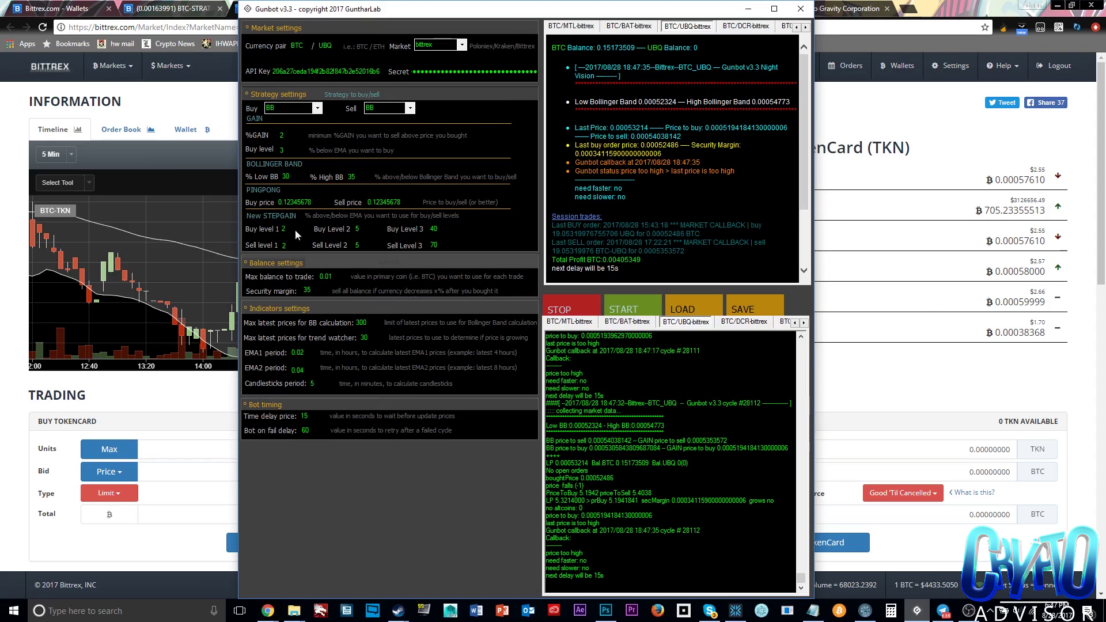
- Shift the Gunbot window to the right, then minimise it
{"action": "left_click_drag", "start_coordinate": [503, 14], "coordinate": [700, 19]}
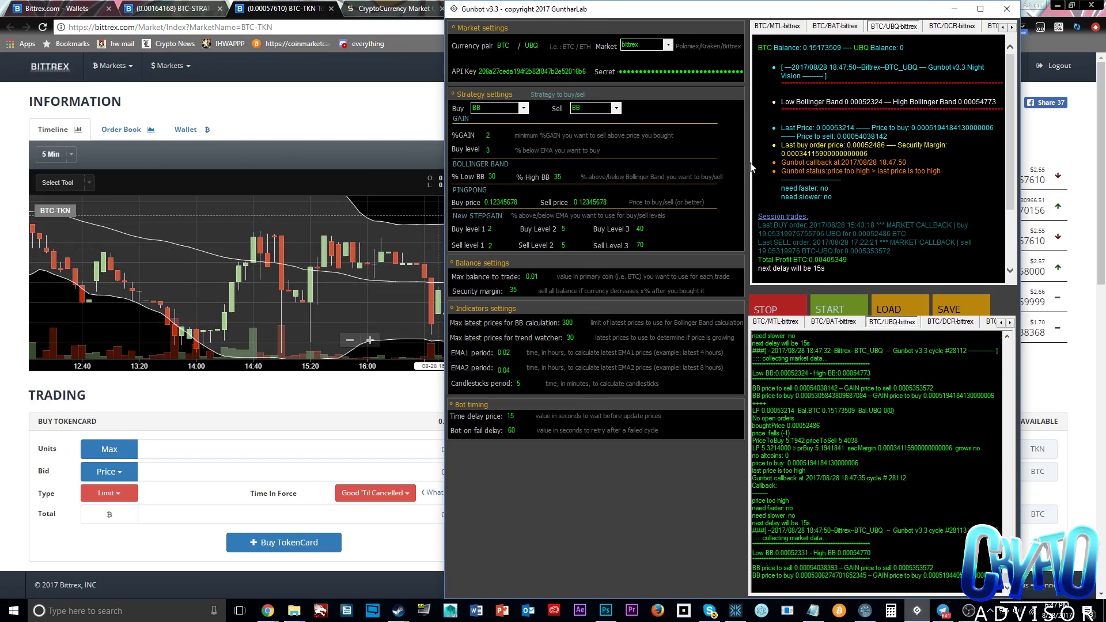
{"action": "left_click", "coordinate": [954, 8]}
- Open the BTC-STRAT market page and pan its 5-minute chart back to earlier hours
{"action": "left_click", "coordinate": [175, 9]}
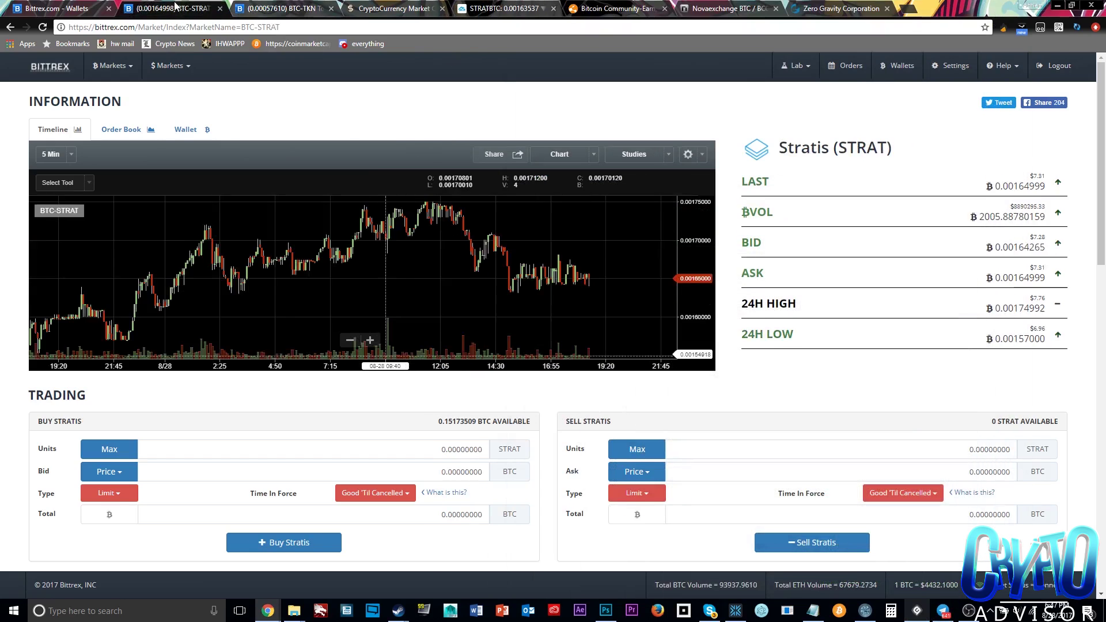
{"action": "left_click_drag", "start_coordinate": [212, 292], "coordinate": [427, 288]}
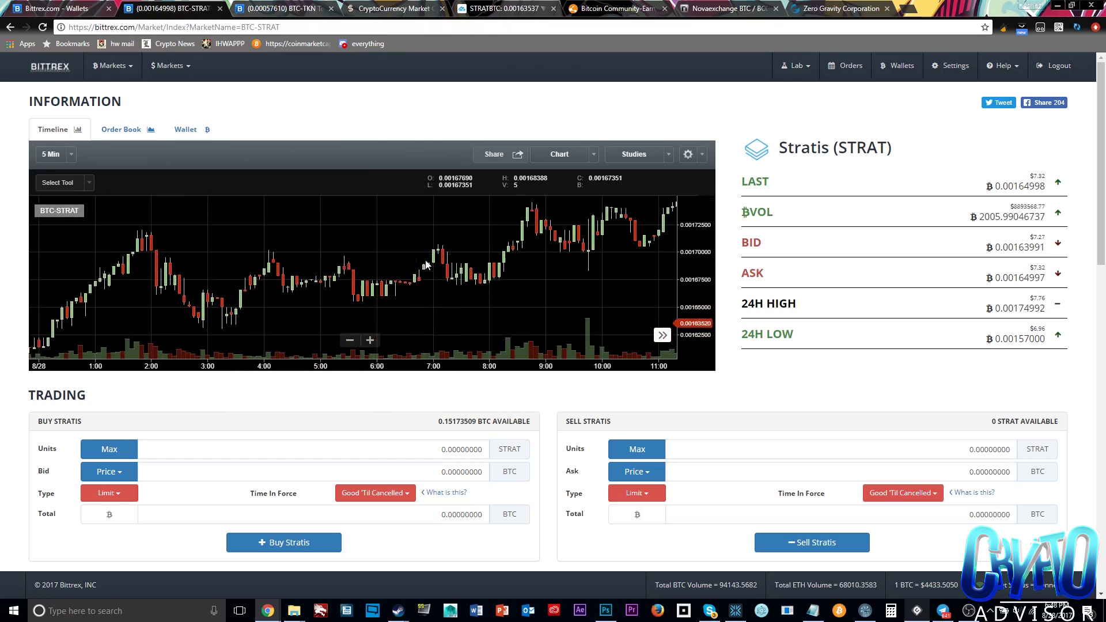
{"action": "left_click_drag", "start_coordinate": [397, 284], "coordinate": [431, 285]}
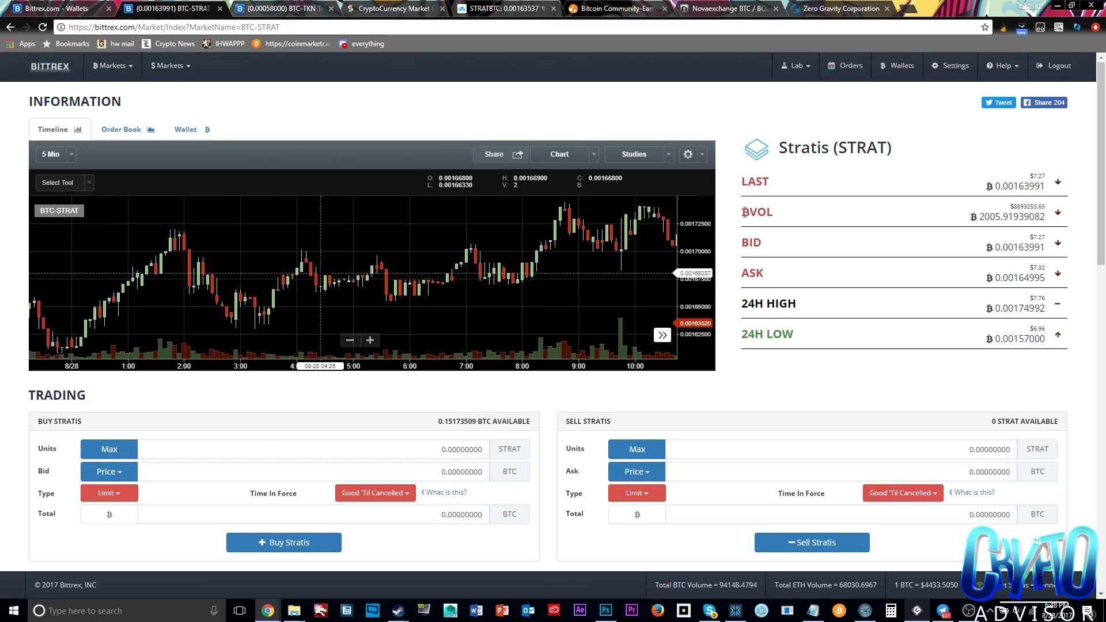
{"action": "left_click_drag", "start_coordinate": [323, 270], "coordinate": [340, 259]}
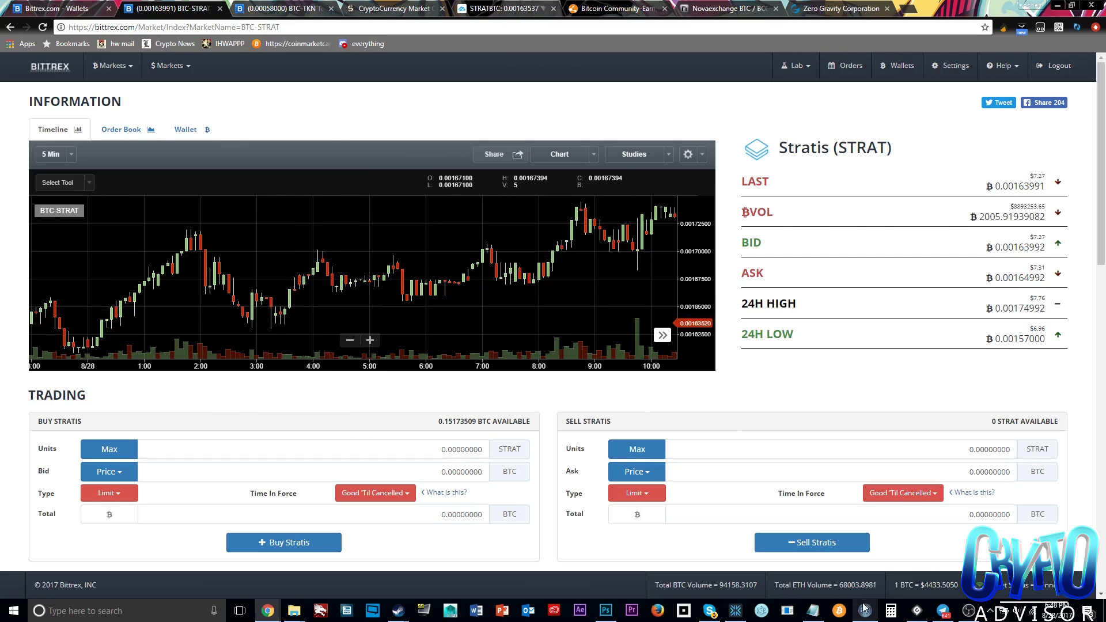
{"action": "left_click", "coordinate": [918, 609]}
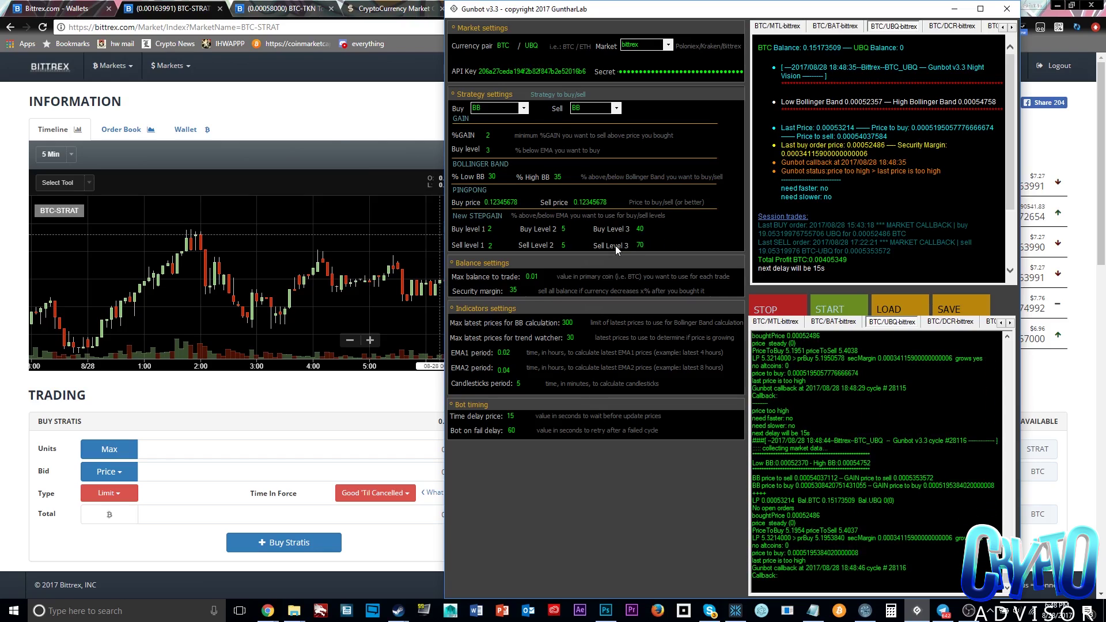
{"action": "double_click", "coordinate": [639, 245]}
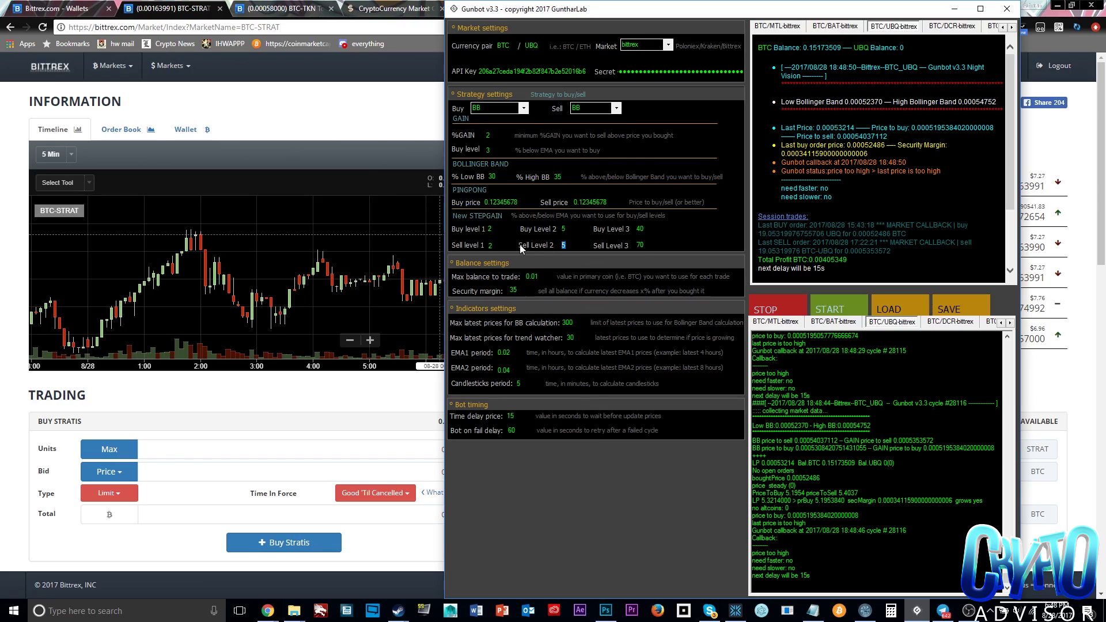
{"action": "left_click", "coordinate": [499, 246]}
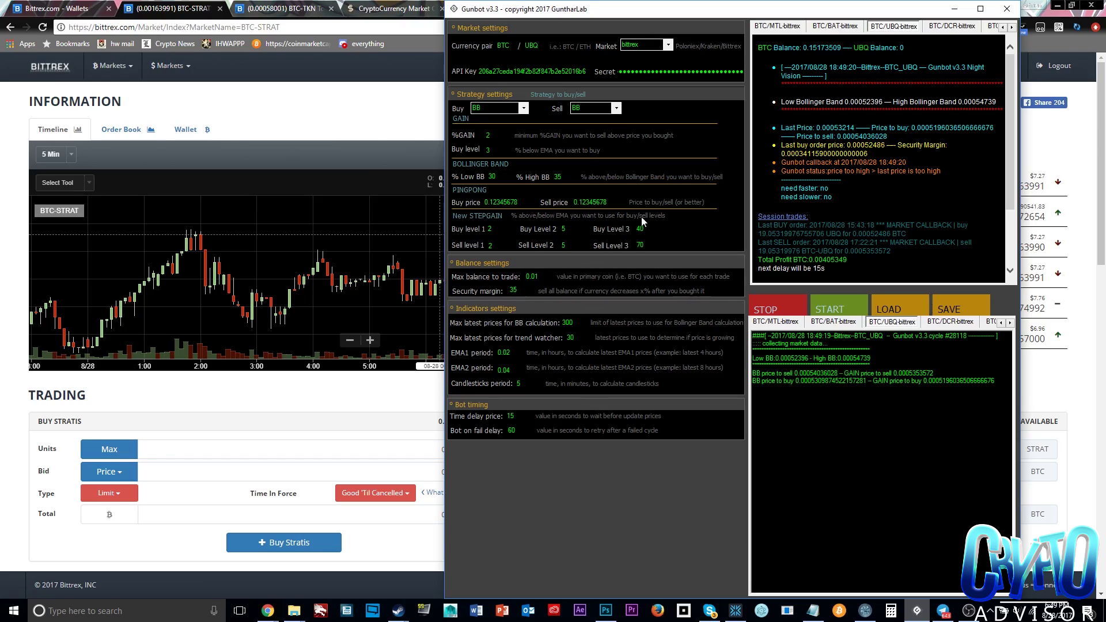
{"action": "left_click", "coordinate": [1031, 259]}
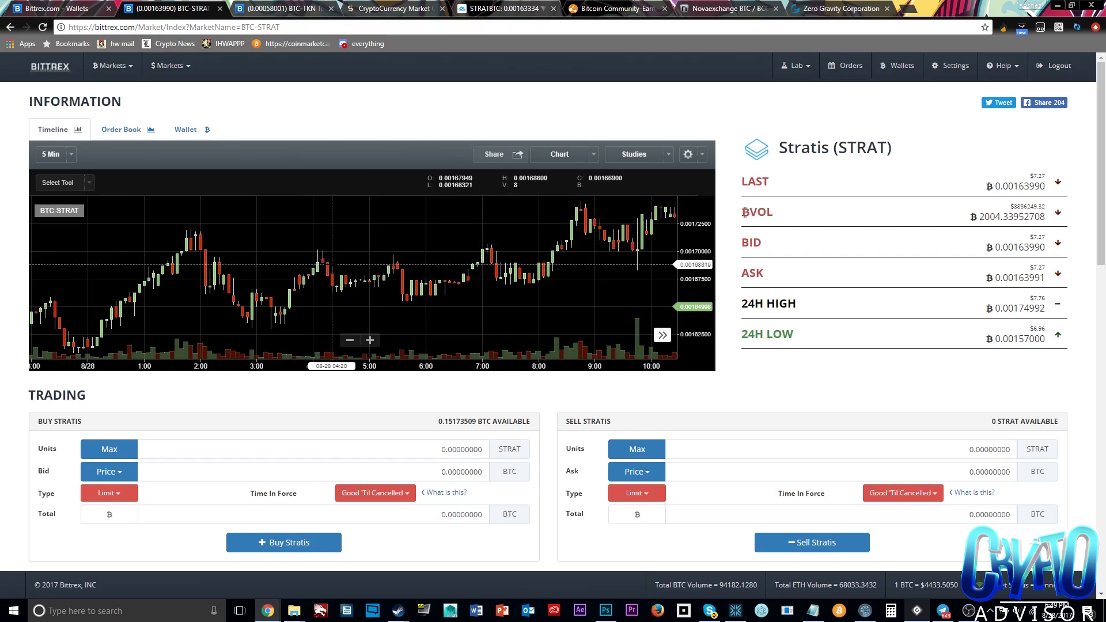
- Zoom and pan the BTC-STRAT 5-minute chart across roughly the last day and a half
{"action": "scroll", "coordinate": [618, 289], "scroll_direction": "down", "scroll_amount": 6}
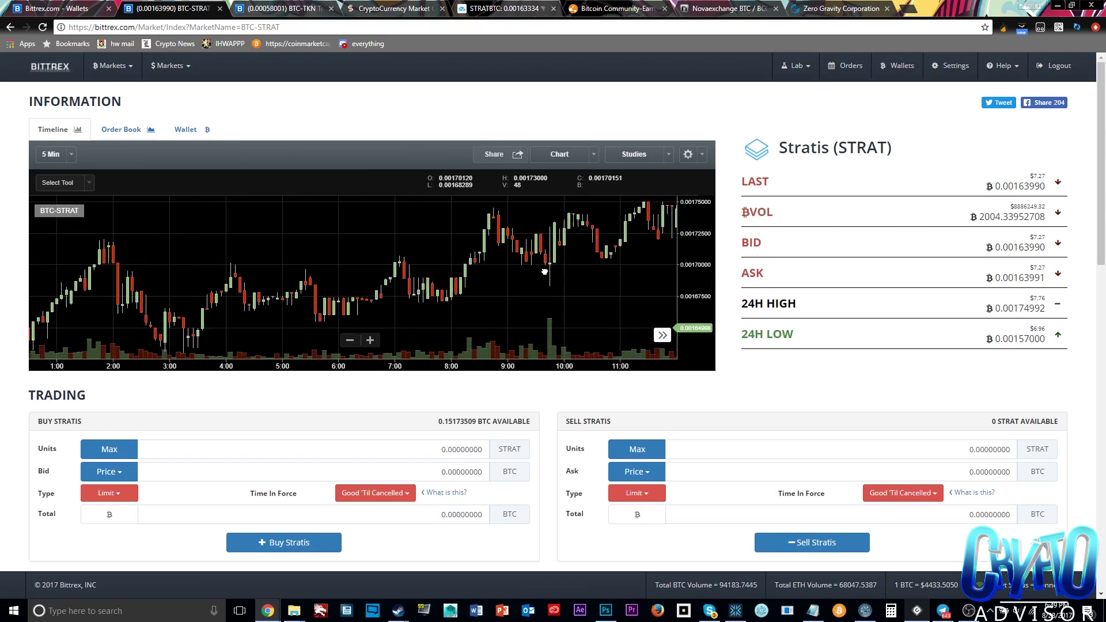
{"action": "scroll", "coordinate": [557, 245], "scroll_direction": "up", "scroll_amount": 3}
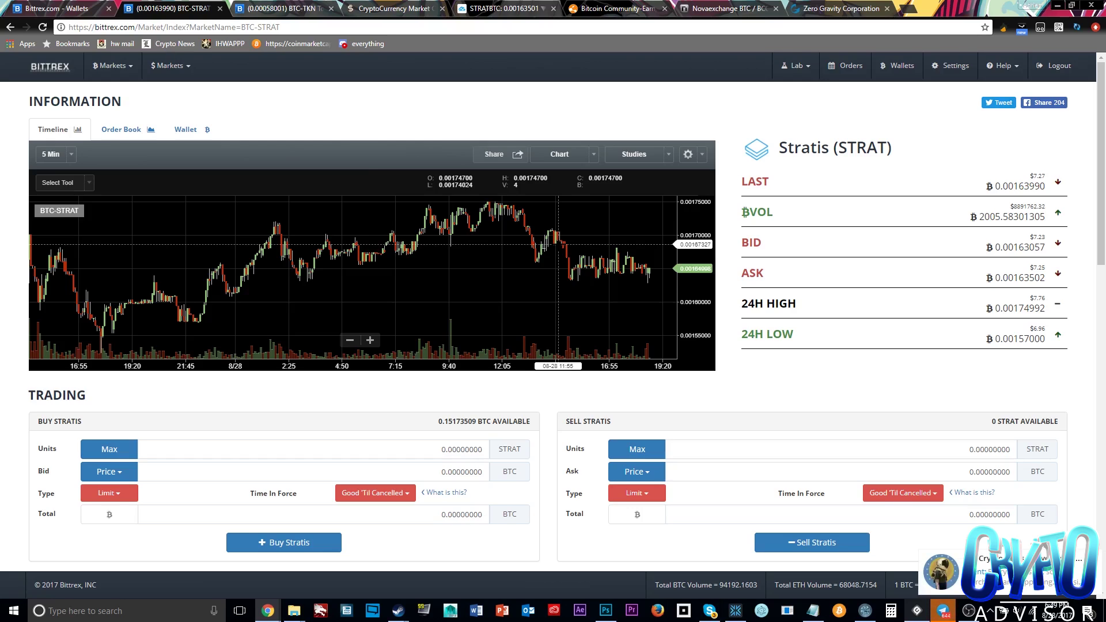
{"action": "left_click_drag", "start_coordinate": [557, 244], "coordinate": [531, 239]}
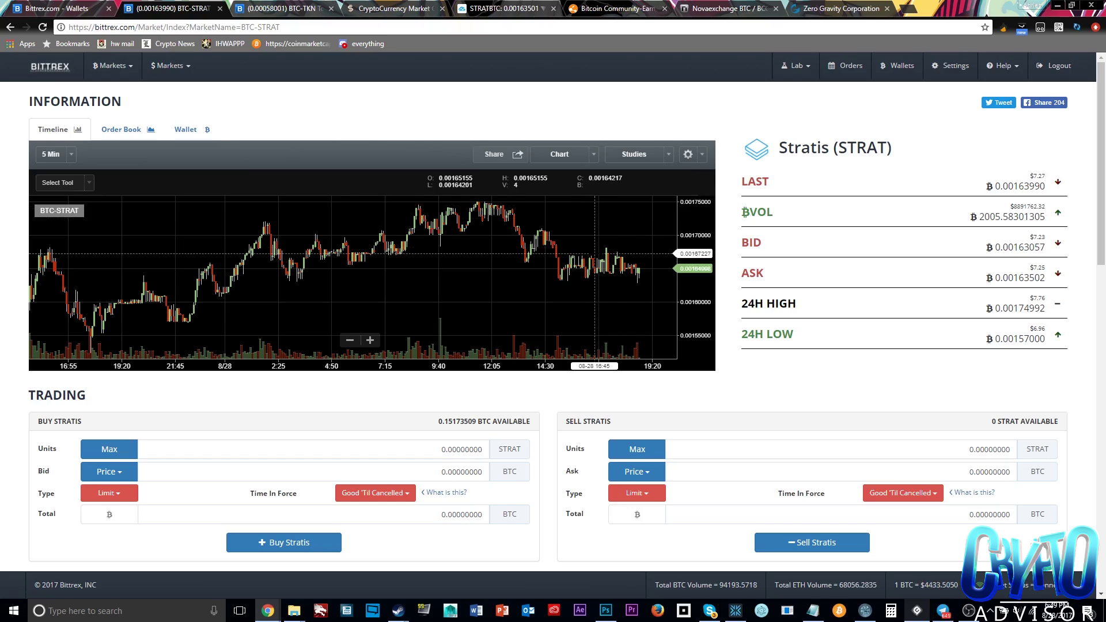
{"action": "left_click_drag", "start_coordinate": [343, 251], "coordinate": [366, 239]}
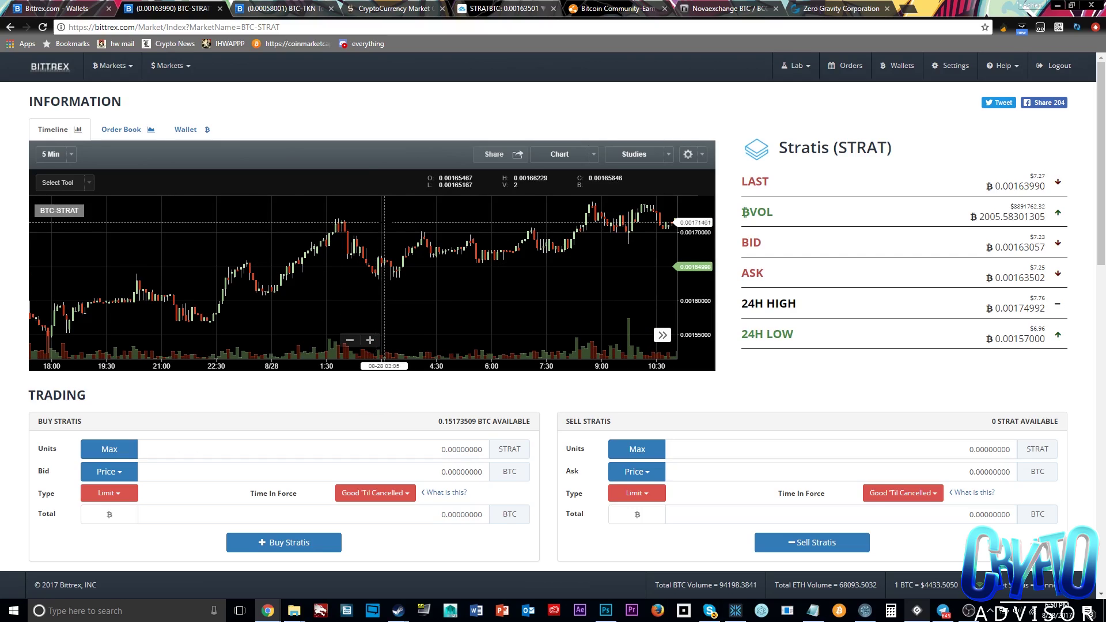
{"action": "scroll", "coordinate": [516, 262], "scroll_direction": "right", "scroll_amount": 5}
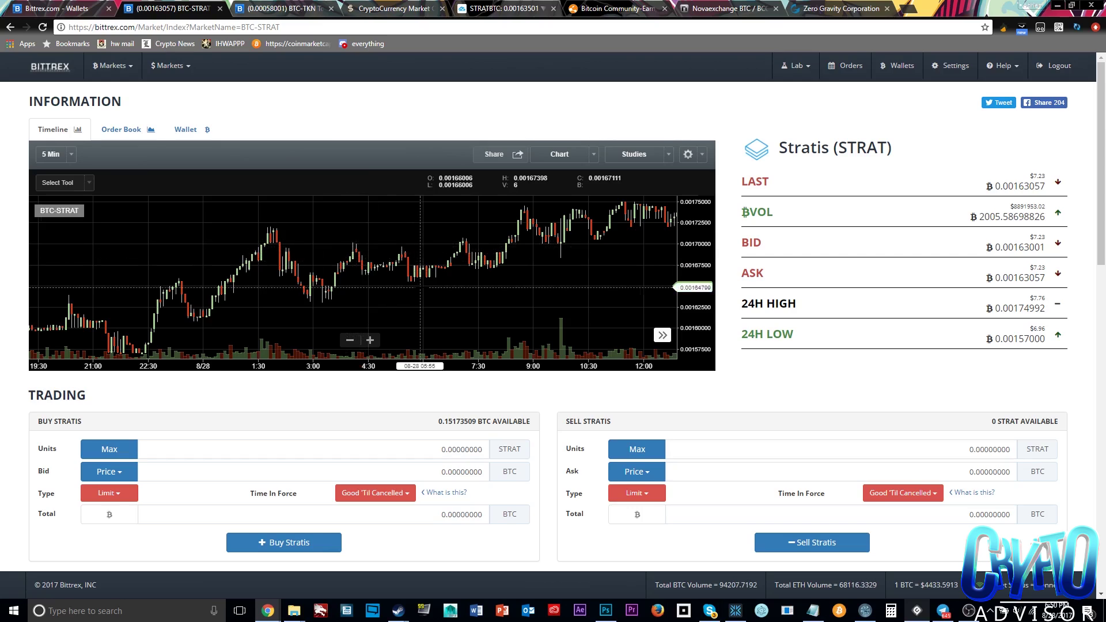
{"action": "scroll", "coordinate": [420, 287], "scroll_direction": "down", "scroll_amount": 2}
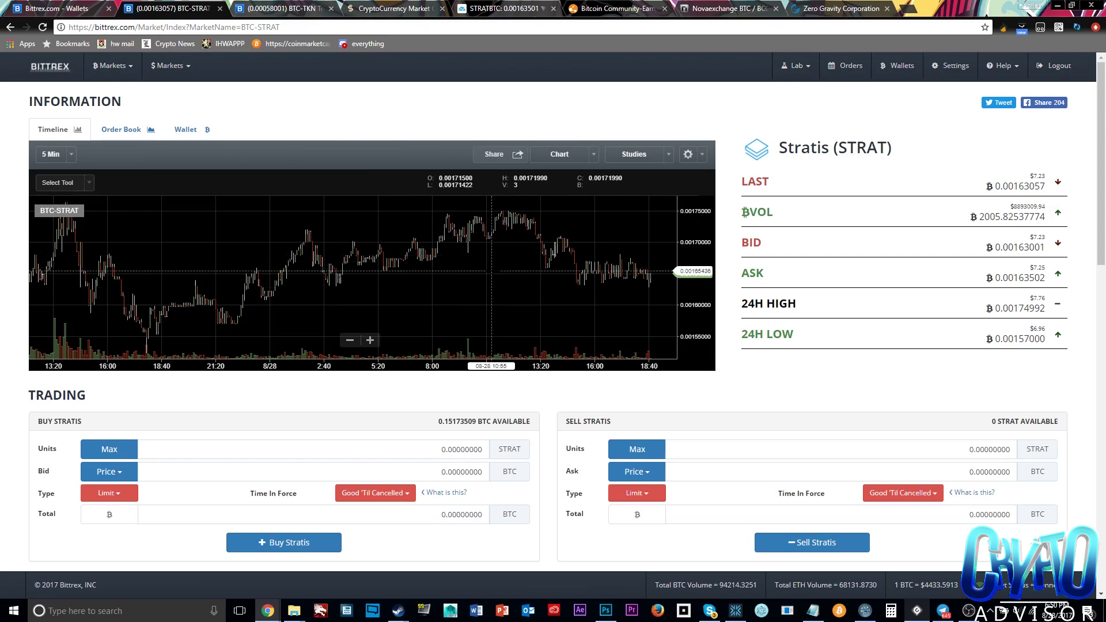
{"action": "scroll", "coordinate": [465, 278], "scroll_direction": "up", "scroll_amount": 2}
{"action": "left_click_drag", "start_coordinate": [465, 278], "coordinate": [621, 258]}
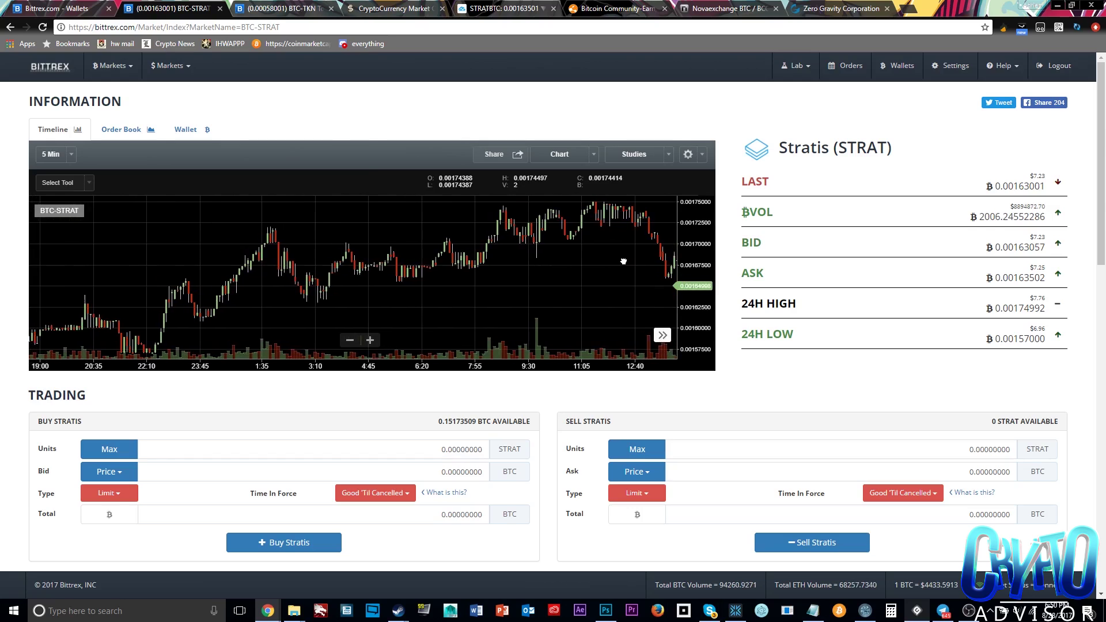
{"action": "scroll", "coordinate": [620, 258], "scroll_direction": "down", "scroll_amount": 3}
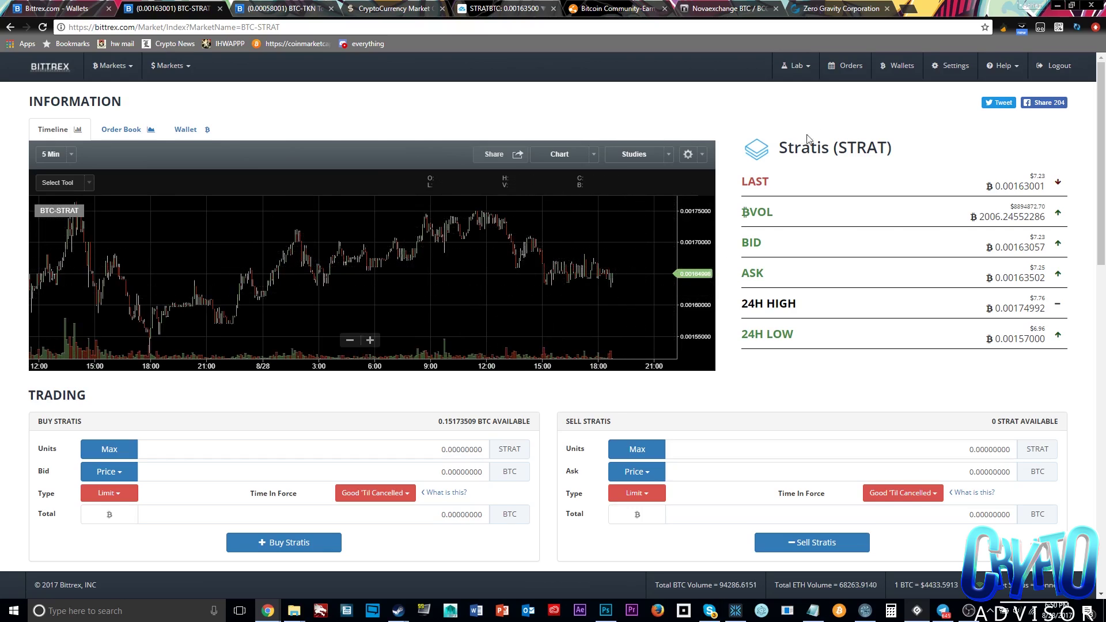
- Open Wallets to view the 0.19124589 BTC / 847.63 USD estimated balance, then clear the selection
{"action": "left_click", "coordinate": [902, 67]}
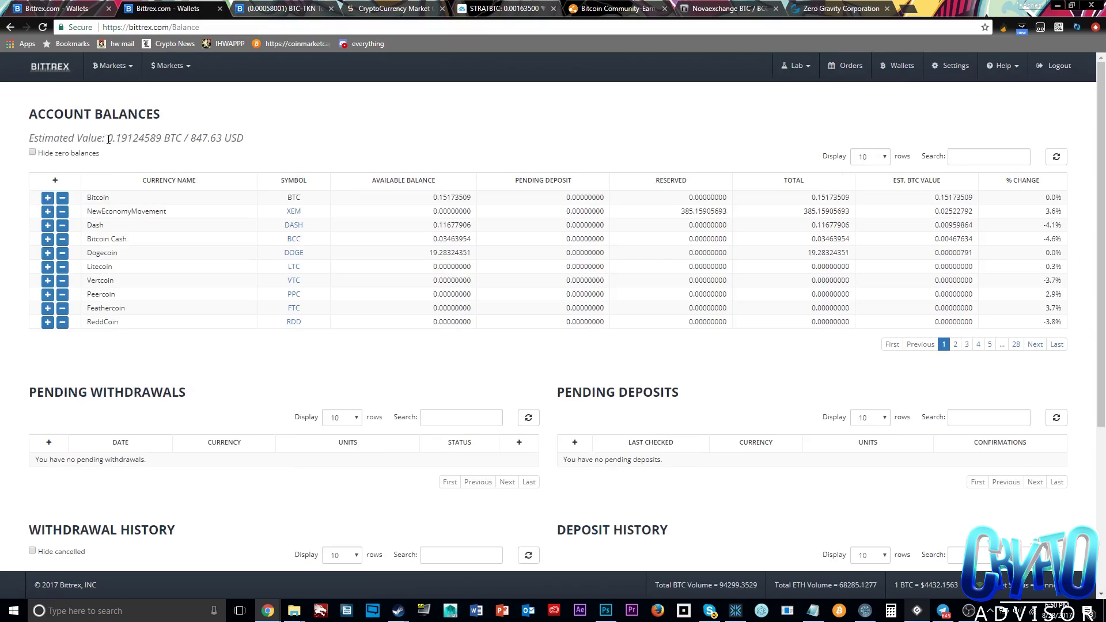
{"action": "left_click", "coordinate": [174, 134]}
{"action": "left_click", "coordinate": [846, 66]}
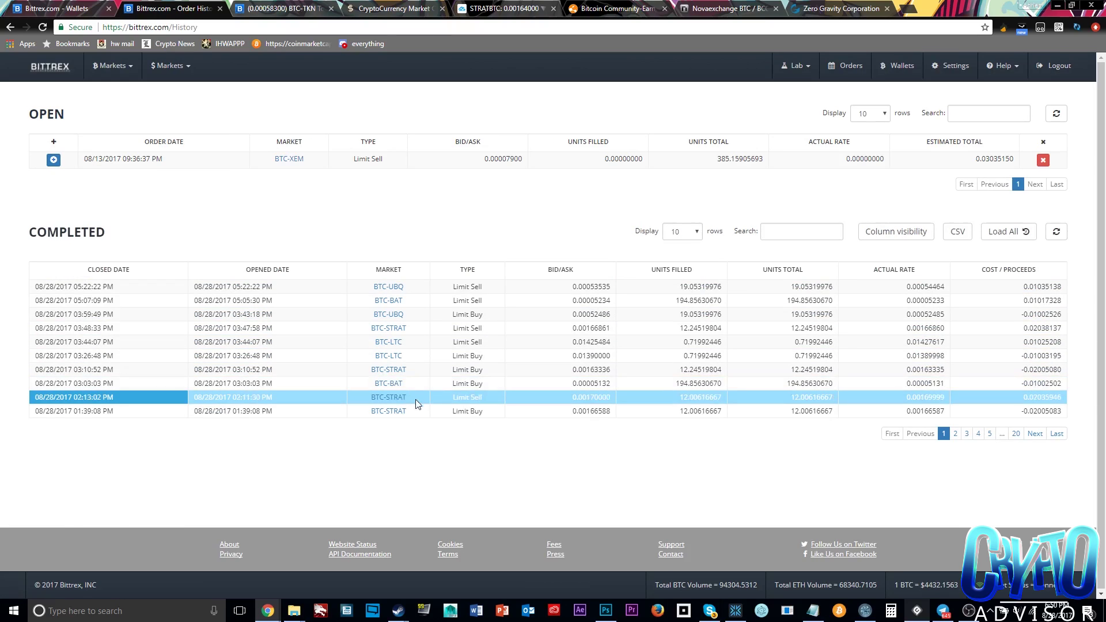
{"action": "left_click", "coordinate": [956, 435]}
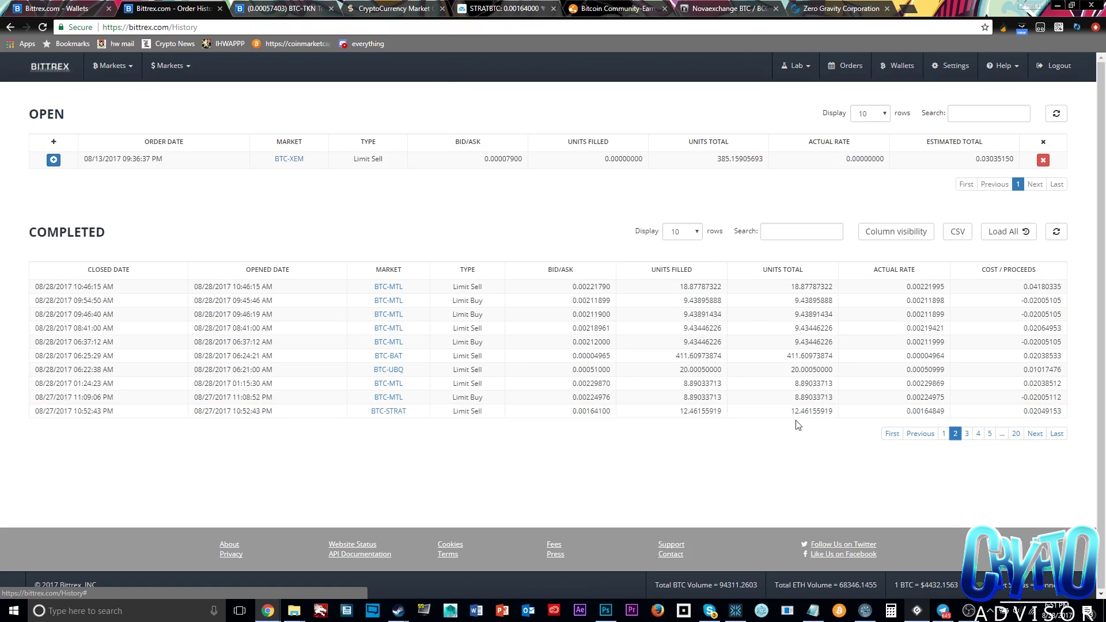
{"action": "left_click", "coordinate": [966, 434]}
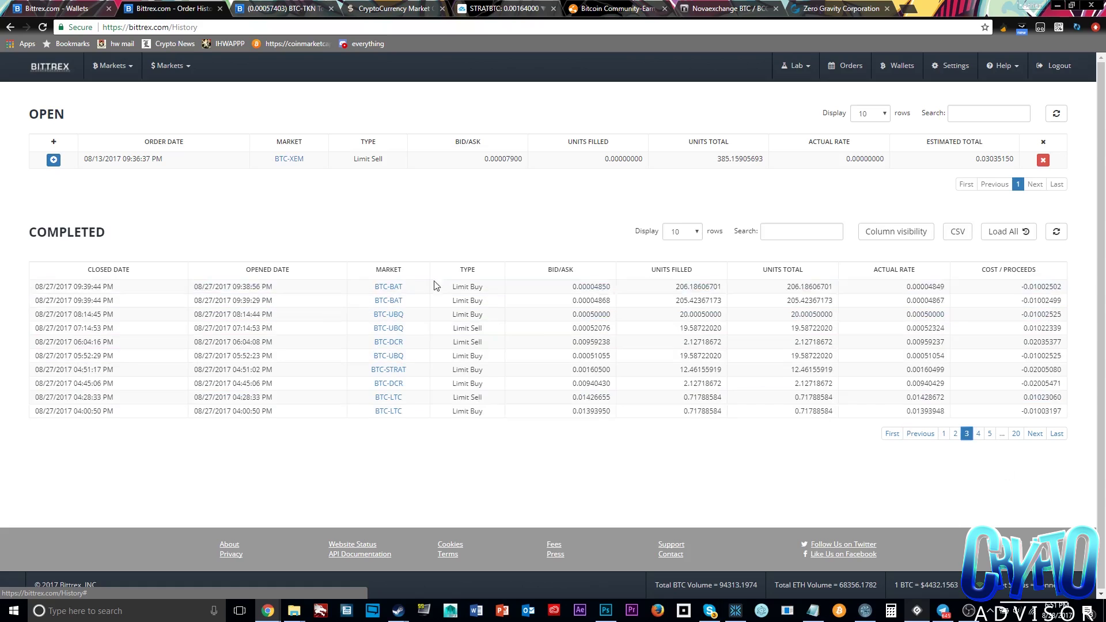
{"action": "left_click", "coordinate": [944, 435]}
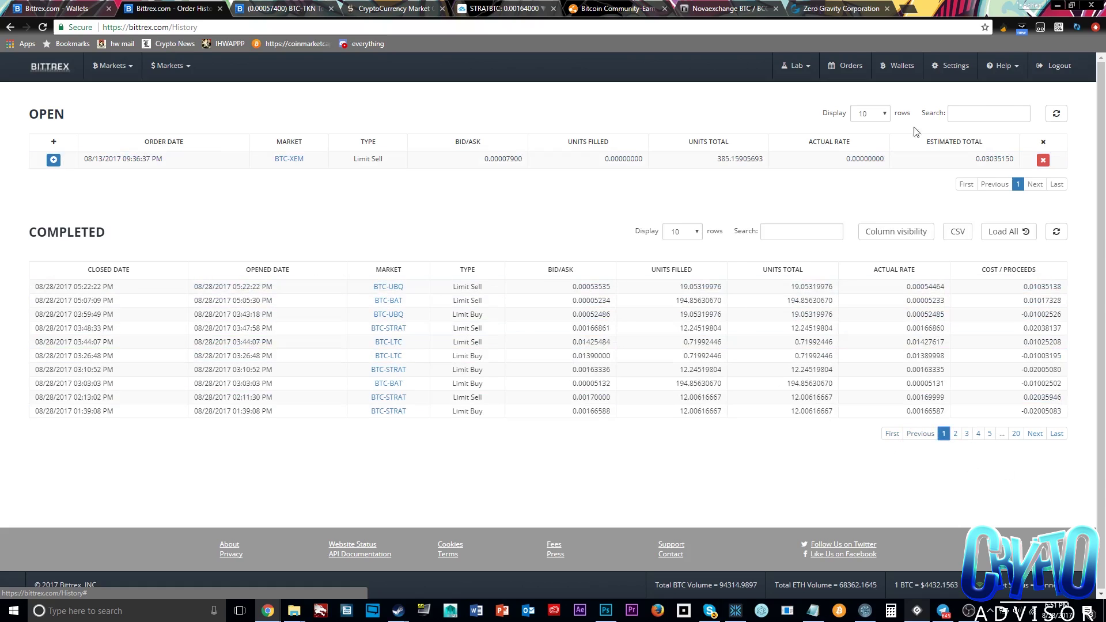
{"action": "left_click", "coordinate": [898, 68]}
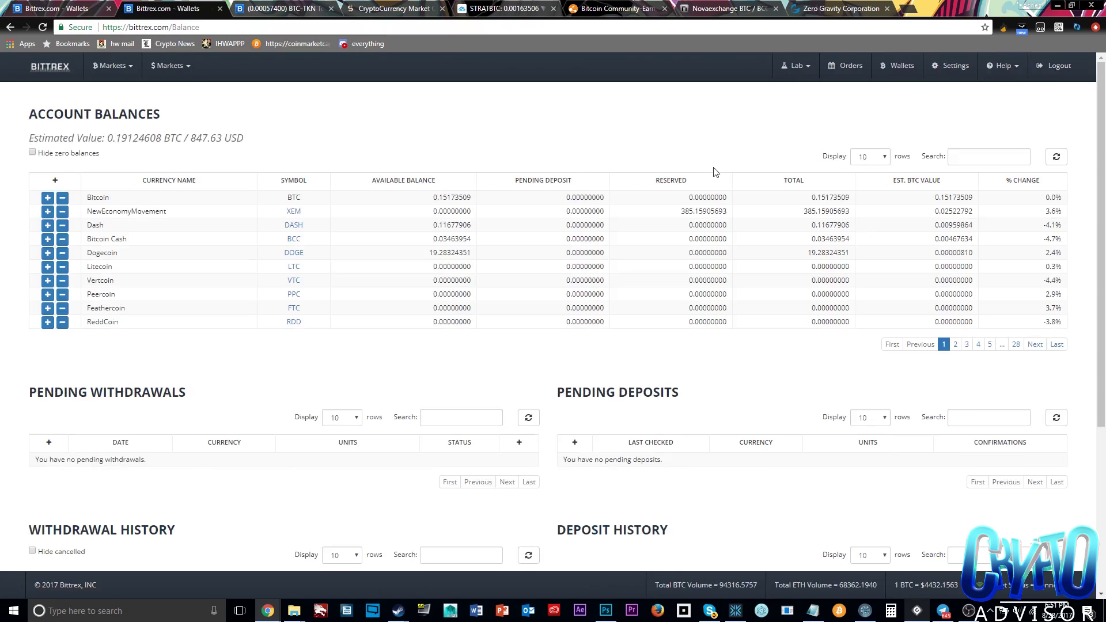